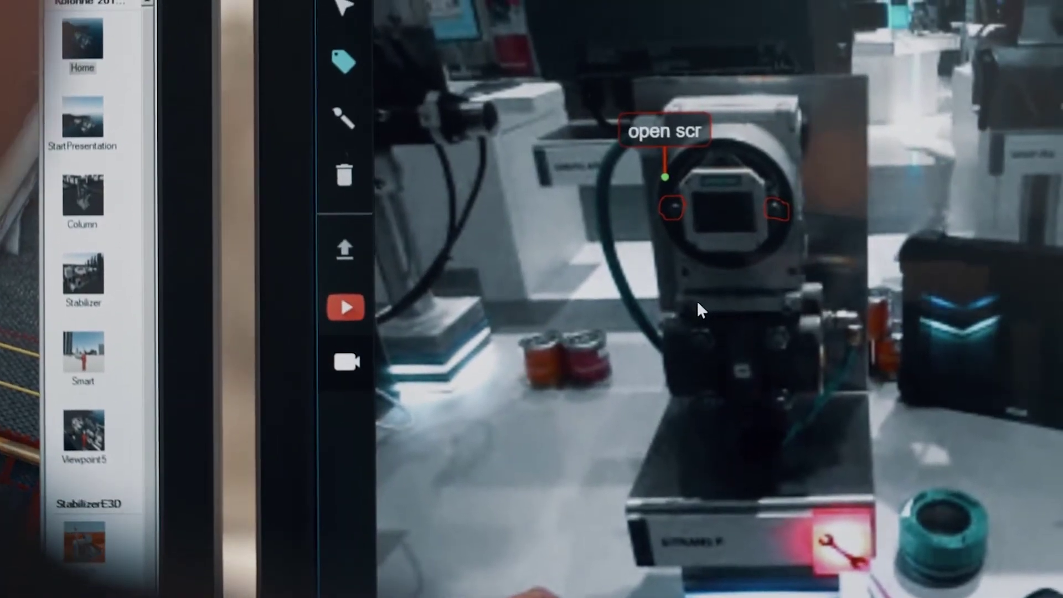
pyautogui.write('ews')
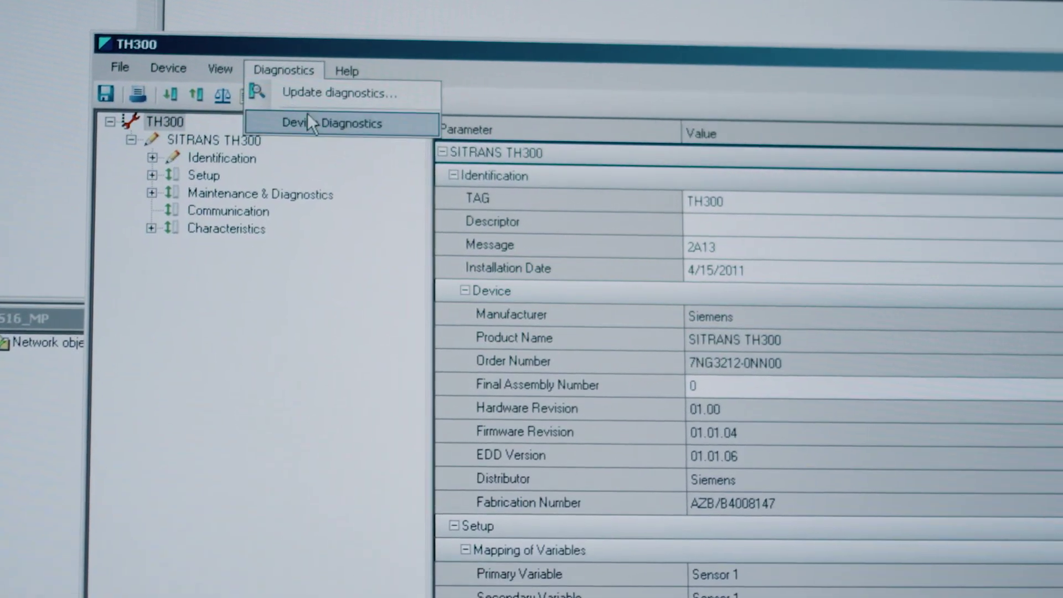
# Step: Open the TH300 Device Diagnostics to read the Maintenance alarm for Sensor Break
pyautogui.click(306, 125)
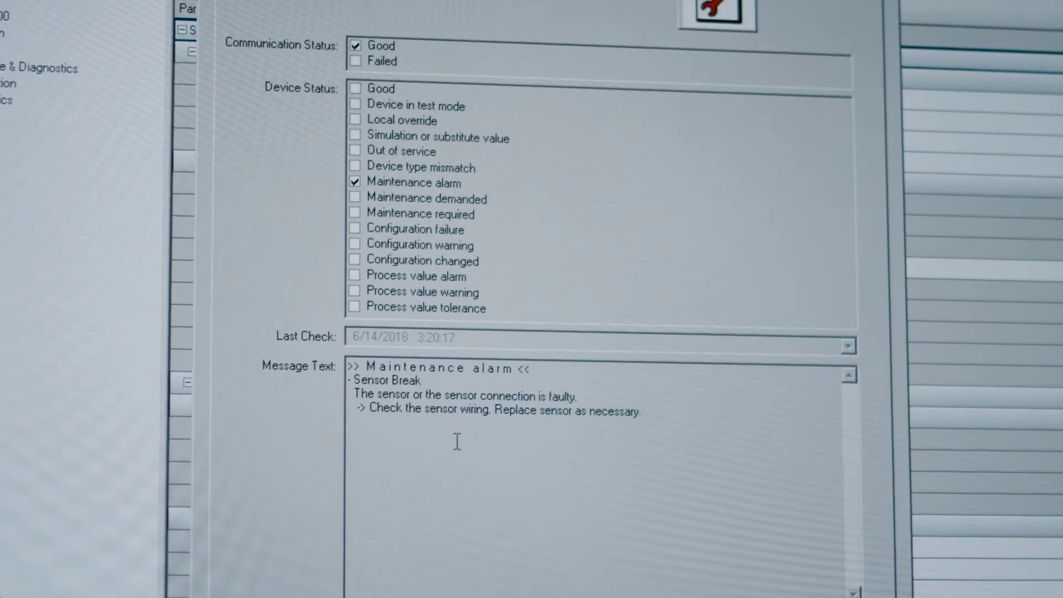